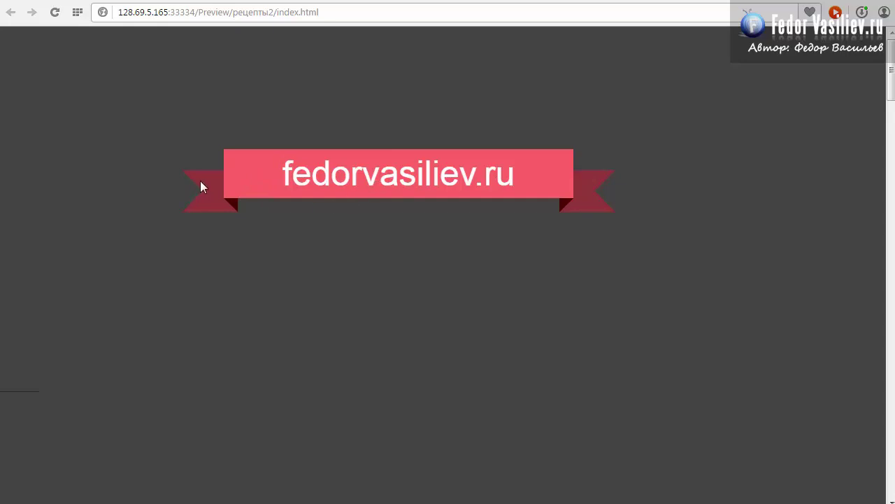
# Reload the browser preview page several times to watch the ribbon's animation
pyautogui.click(54, 13)
pyautogui.click(54, 13)
pyautogui.click(54, 12)
pyautogui.click(55, 12)
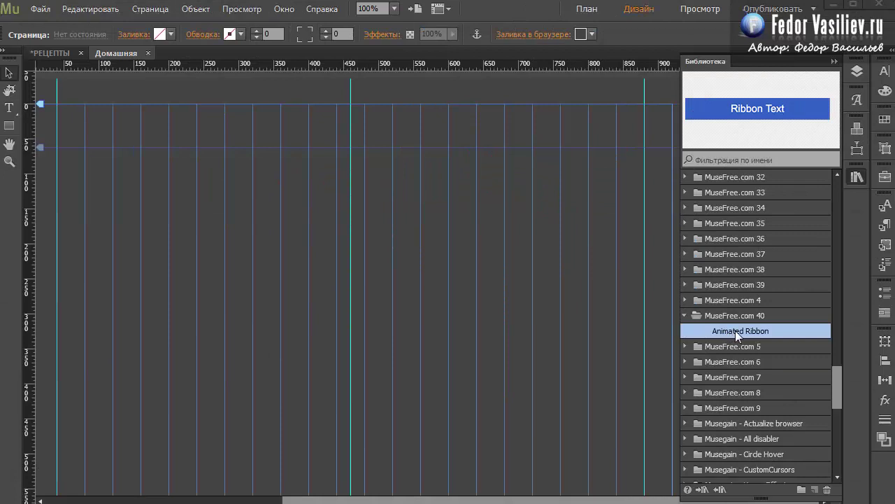
# Place the Animated Ribbon widget from the MuseFree.com 40 library folder near the page's top and set its text to "fedorvasiliev.ru"
pyautogui.moveTo(736, 330); pyautogui.dragTo(70, 129)
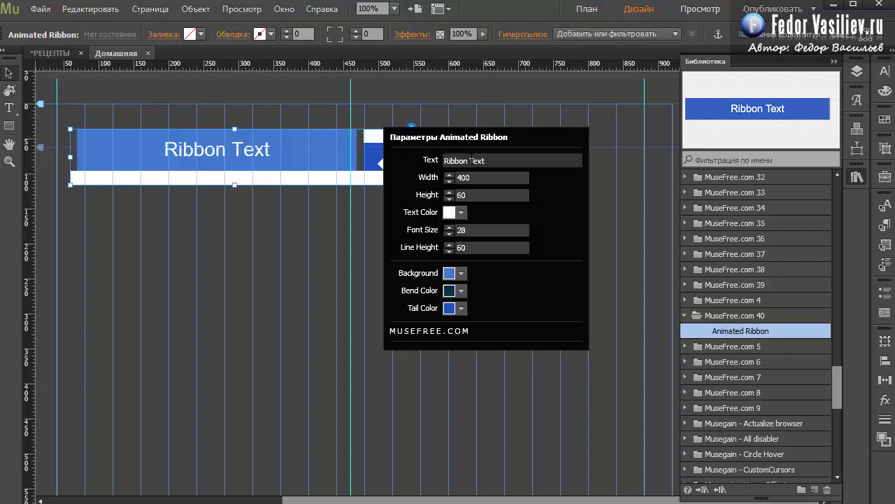
pyautogui.click(466, 161)
pyautogui.click(466, 161)
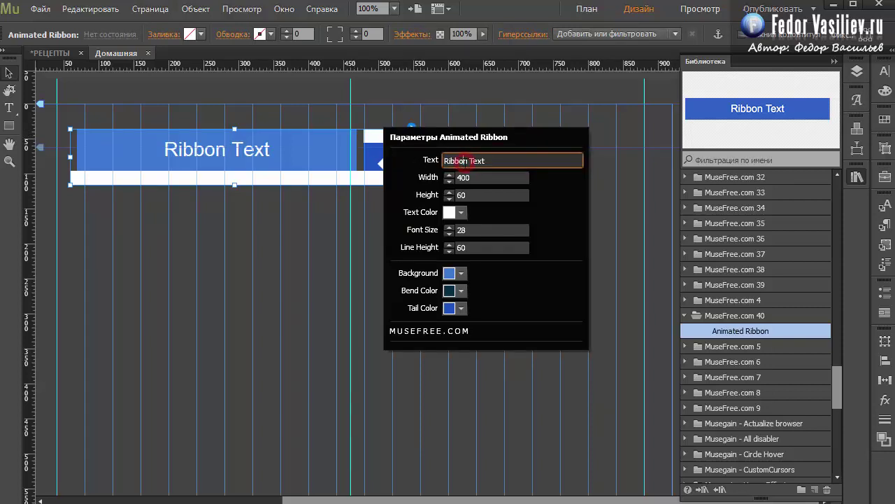
pyautogui.moveTo(489, 161); pyautogui.dragTo(405, 153)
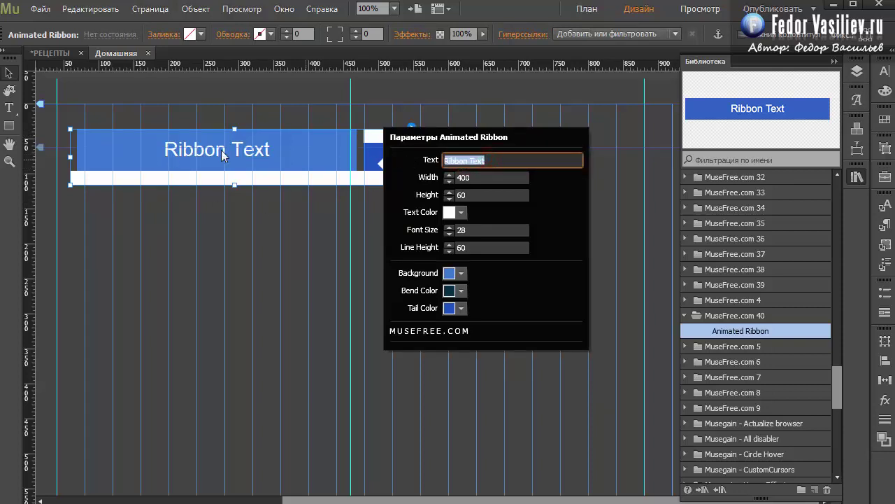
pyautogui.write('fedorvasiliev.ru')
pyautogui.click(531, 198)
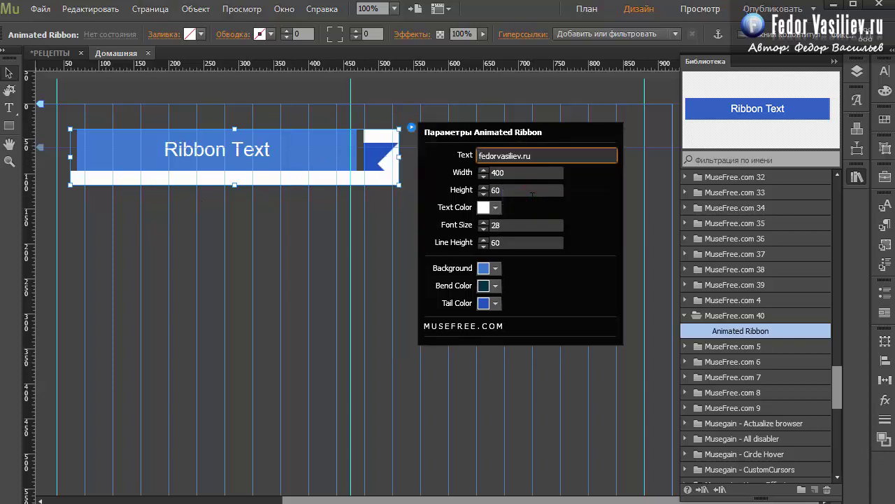
# Apply the DjflNt0V web font to the ribbon's text
pyautogui.click(270, 161)
pyautogui.click(9, 107)
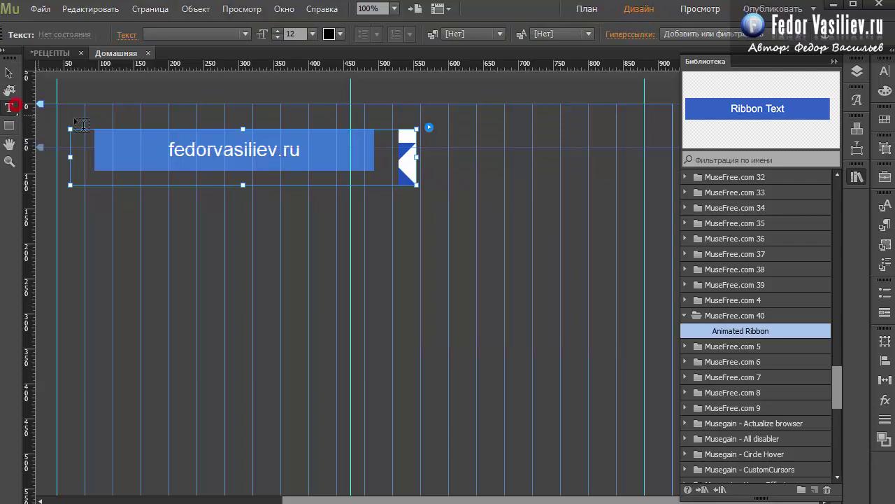
pyautogui.click(244, 34)
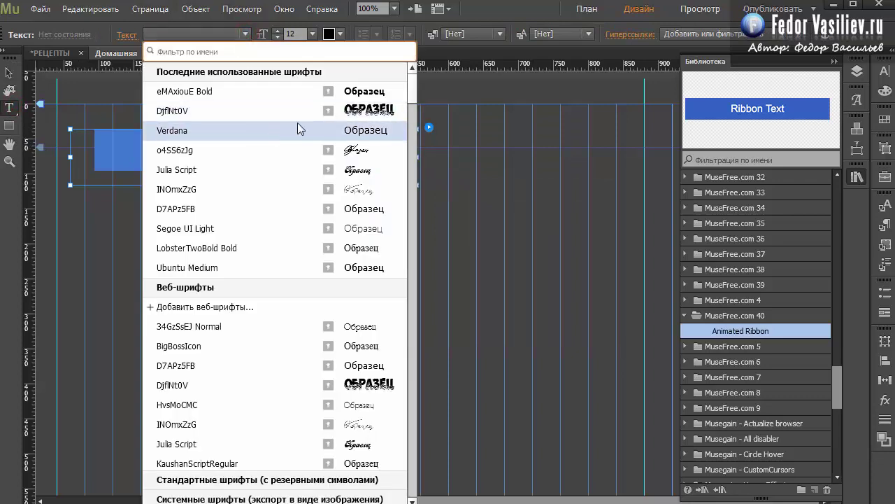
pyautogui.click(353, 111)
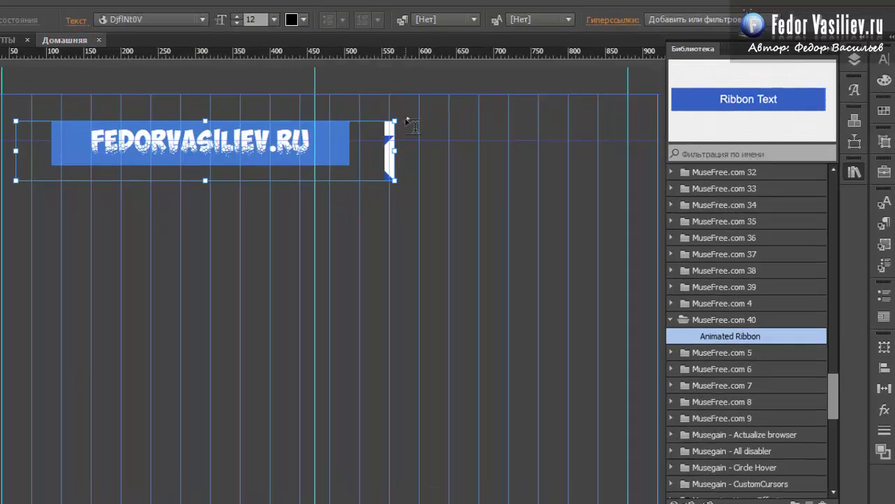
# Set the ribbon's width to 500 and reposition it near the page's upper edge
pyautogui.click(429, 127)
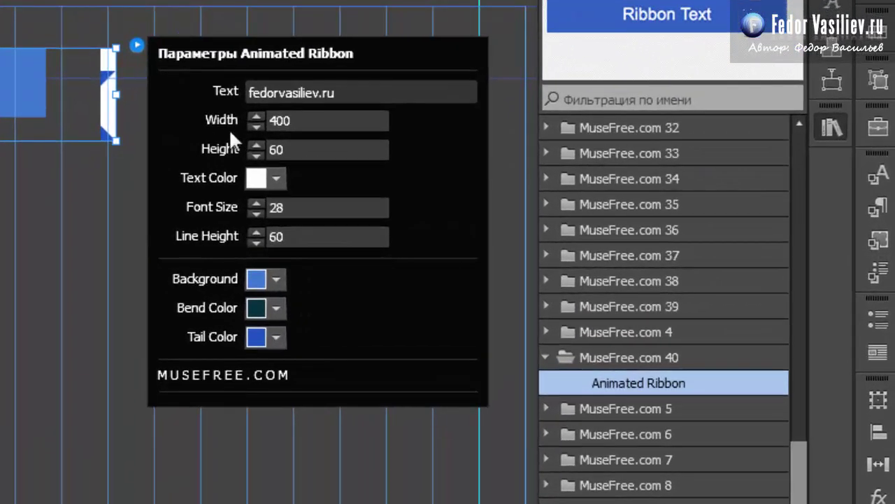
pyautogui.doubleClick(413, 143)
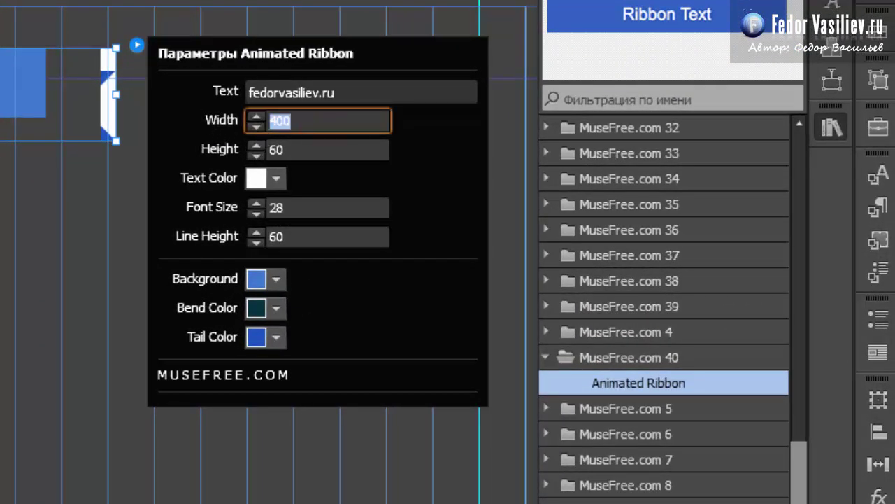
pyautogui.moveTo(276, 121); pyautogui.dragTo(238, 125)
pyautogui.write('5')
pyautogui.press('Return')
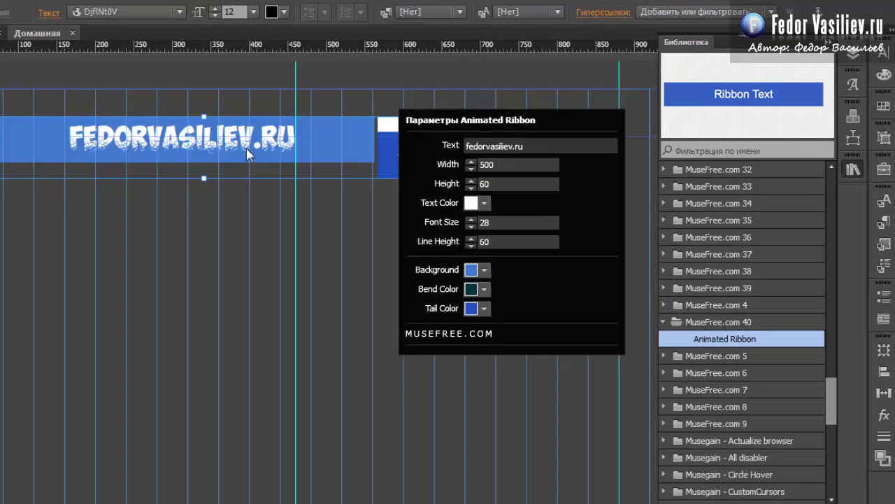
pyautogui.click(256, 238)
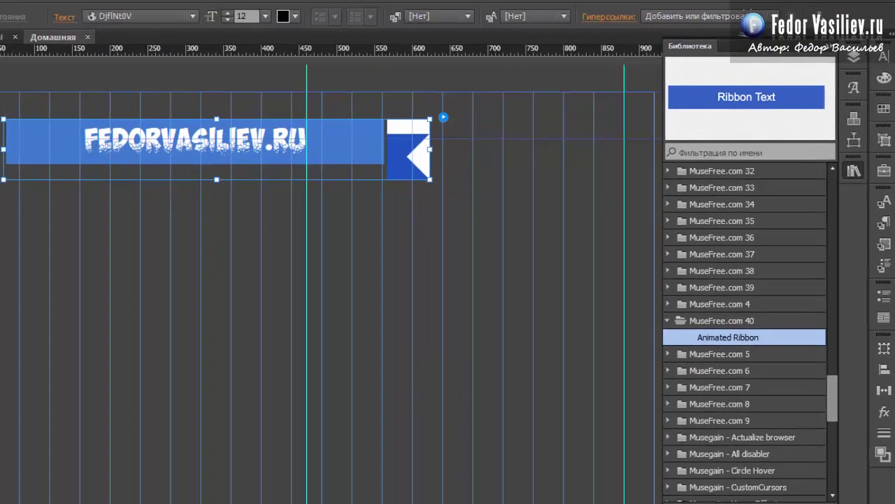
pyautogui.moveTo(89, 152); pyautogui.dragTo(261, 199)
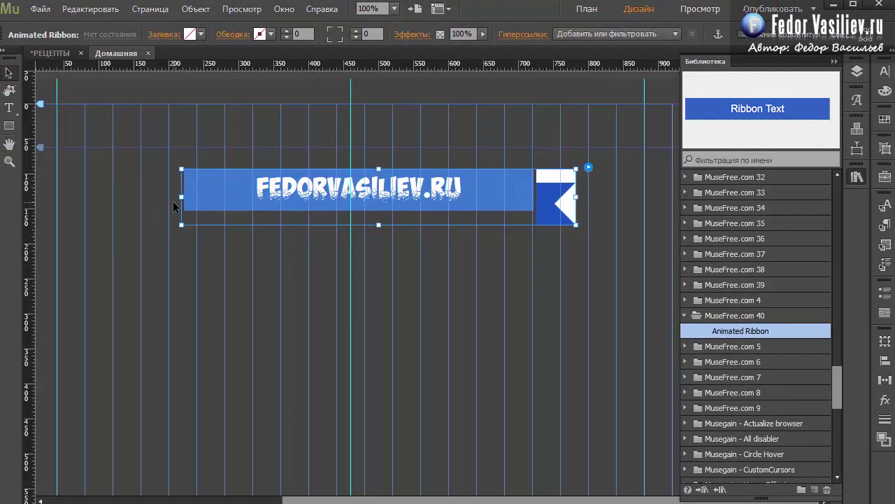
pyautogui.moveTo(302, 198); pyautogui.dragTo(206, 162)
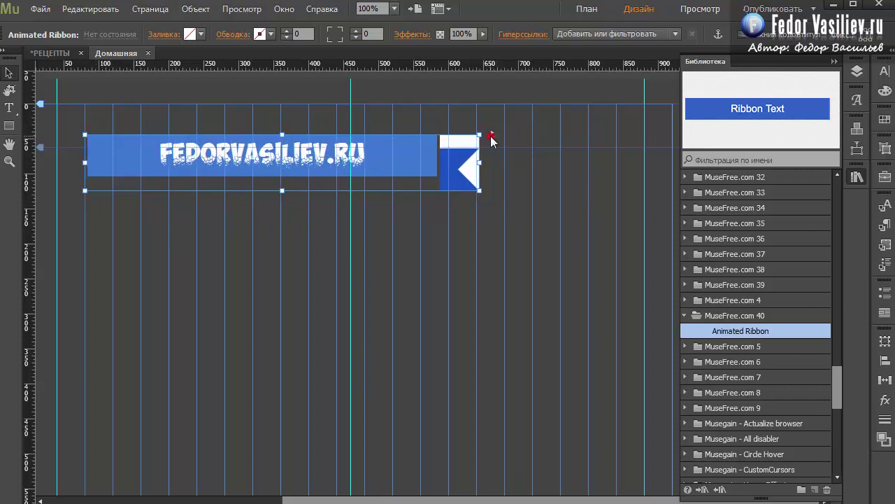
# Examine the ribbon's height, text colour and font size parameters
pyautogui.click(490, 136)
pyautogui.click(587, 196)
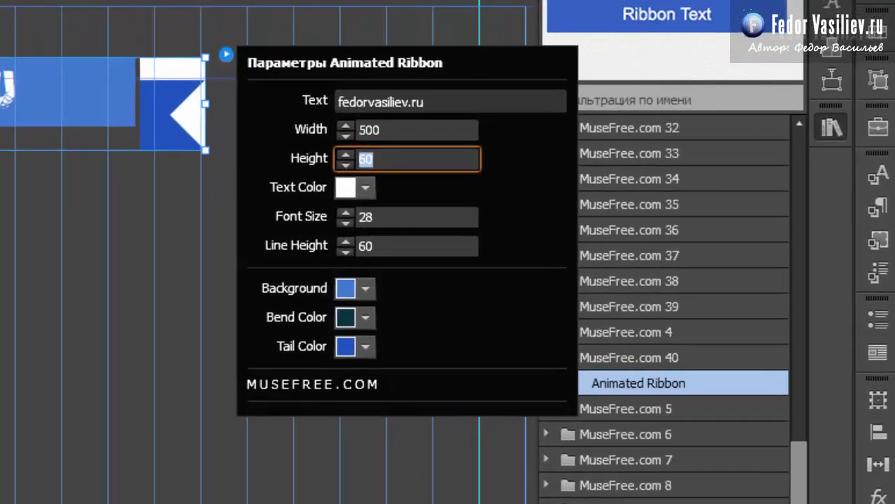
pyautogui.click(411, 191)
pyautogui.click(346, 189)
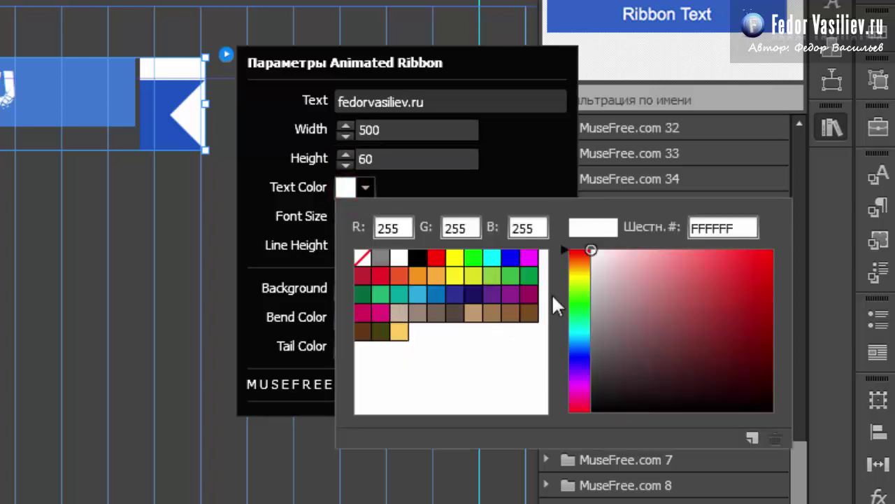
pyautogui.click(512, 166)
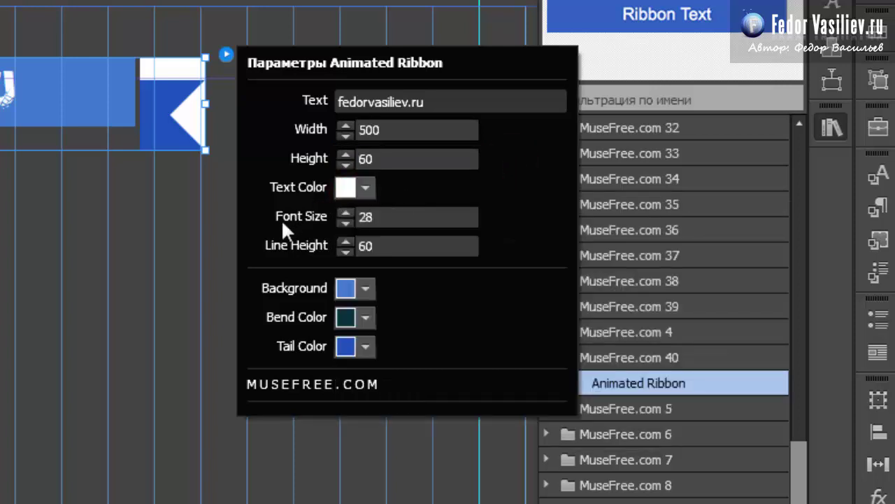
pyautogui.doubleClick(367, 218)
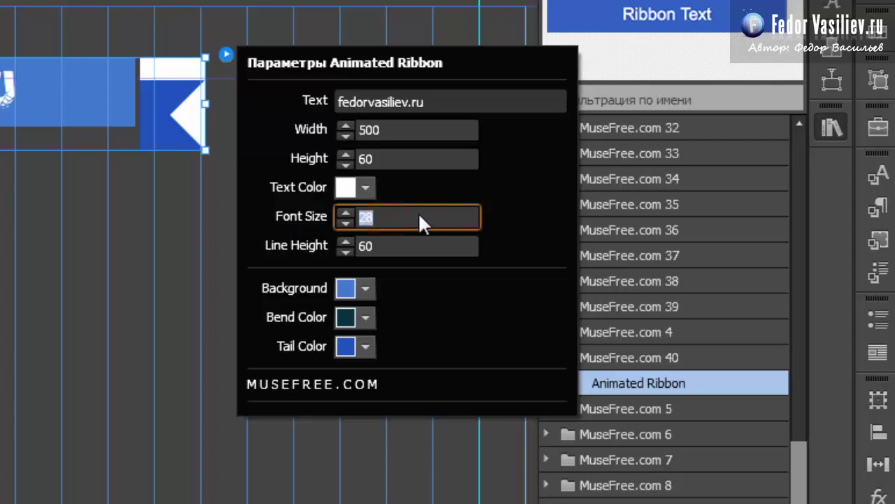
pyautogui.click(392, 218)
pyautogui.click(410, 214)
# Set the ribbon's line height to 10
pyautogui.click(387, 246)
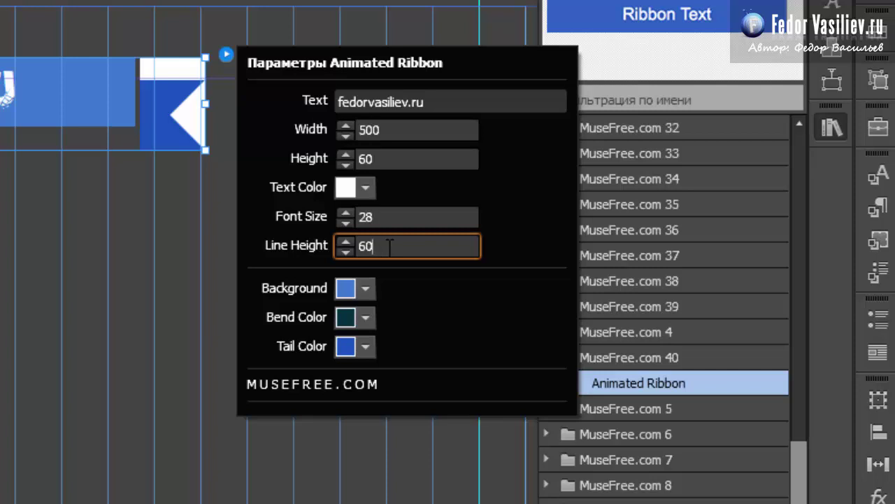
pyautogui.doubleClick(390, 247)
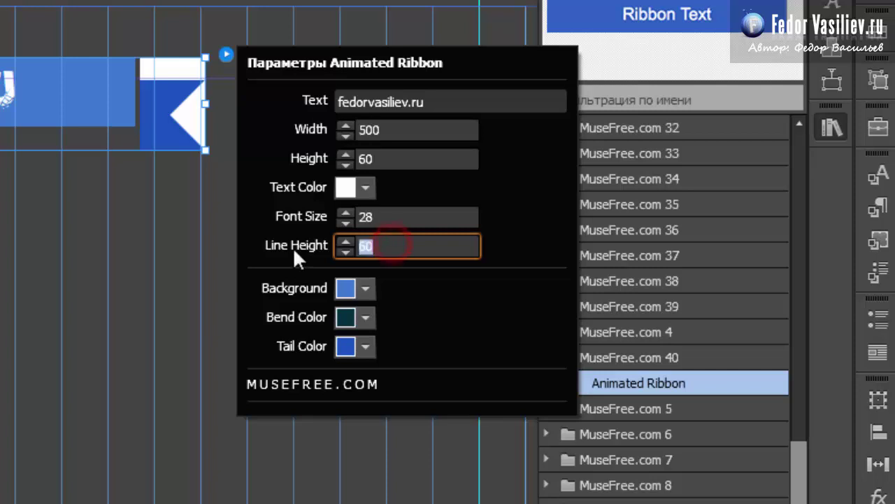
pyautogui.write('10')
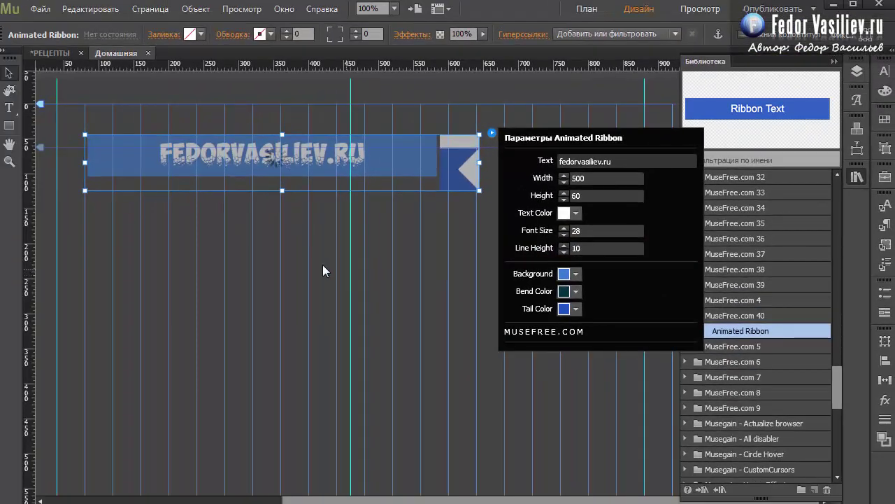
pyautogui.click(287, 255)
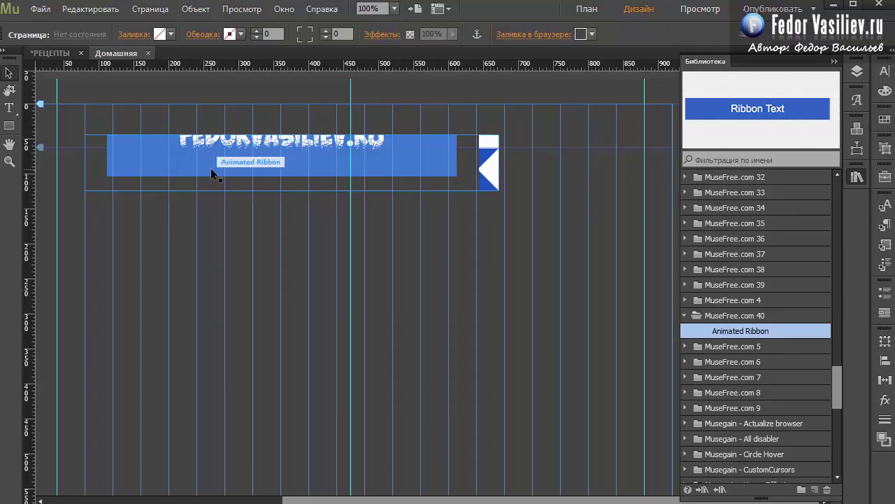
# Preview the site in the browser to check the ribbon text's vertical position, and return to the page design
pyautogui.click(40, 9)
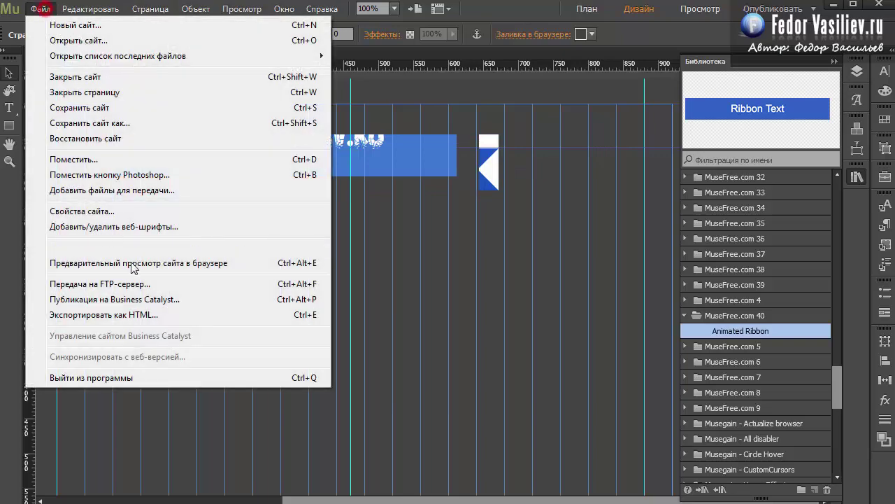
pyautogui.click(130, 244)
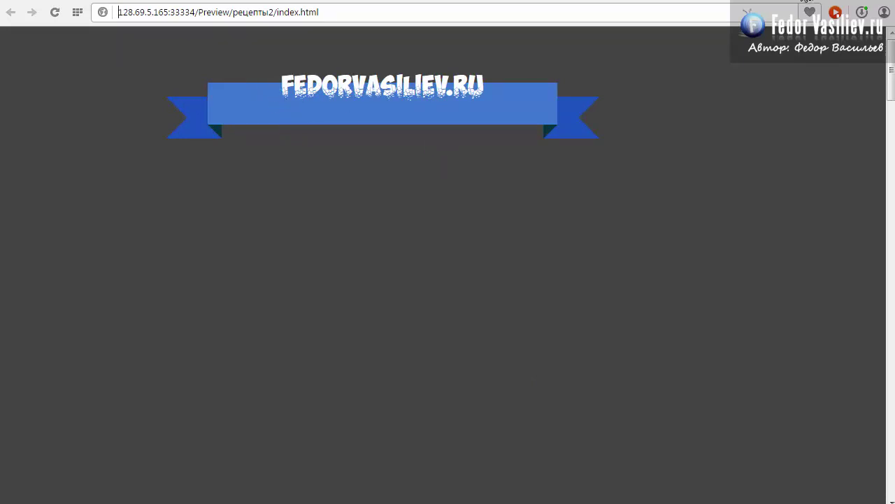
pyautogui.hotkey('alt', 'Tab')
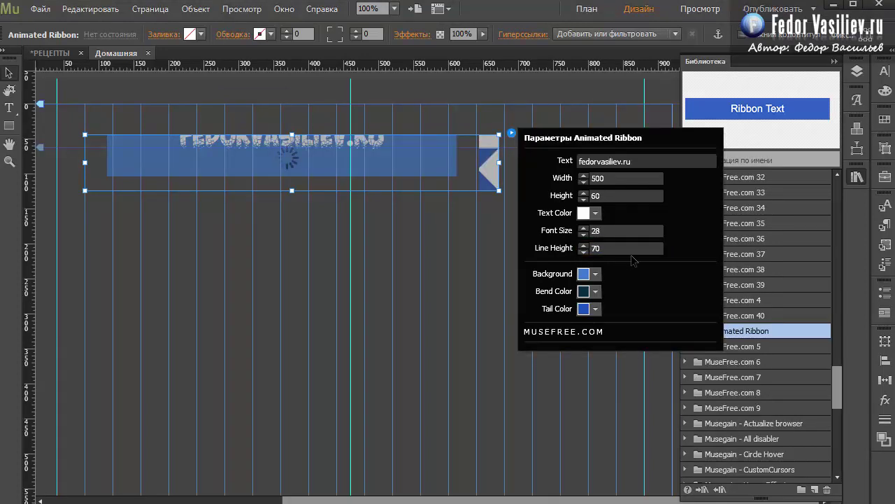
# Try a line height of 70 for the ribbon and set it back to 60
pyautogui.doubleClick(593, 248)
pyautogui.write('70')
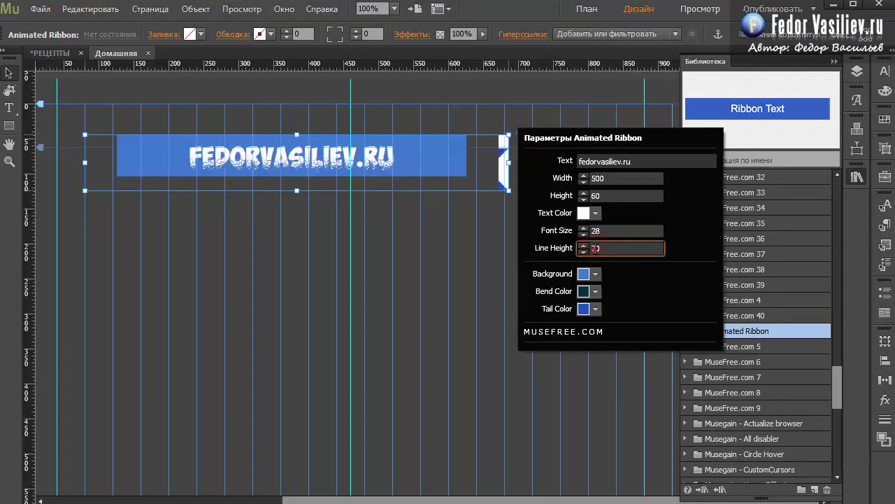
pyautogui.click(587, 250)
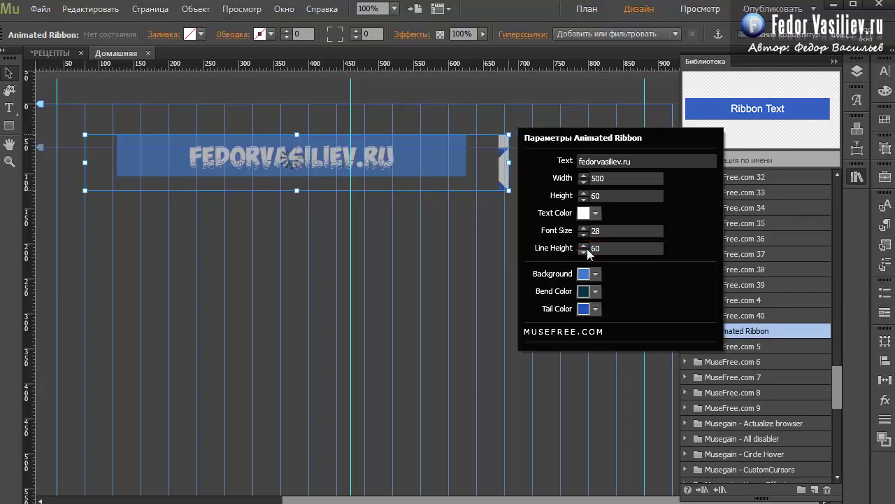
pyautogui.click(634, 276)
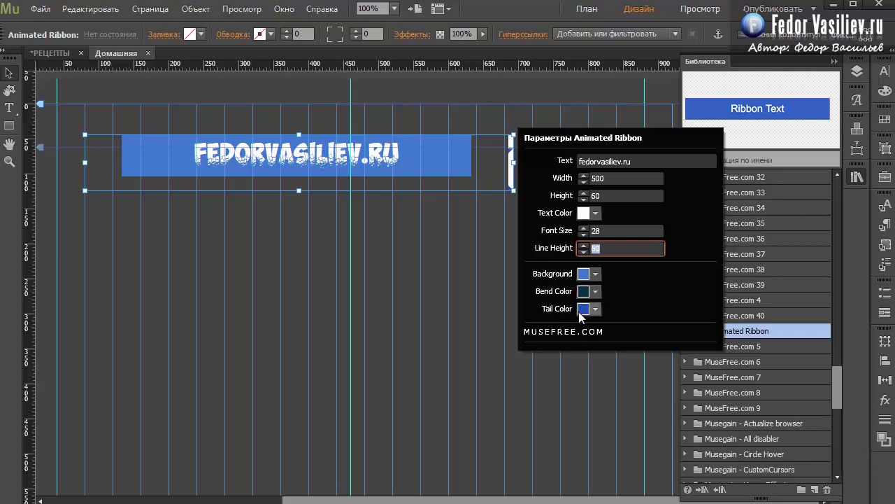
# Look at the ribbon's Background colour choices and preview the site in the browser to examine the ribbon's parts
pyautogui.click(583, 274)
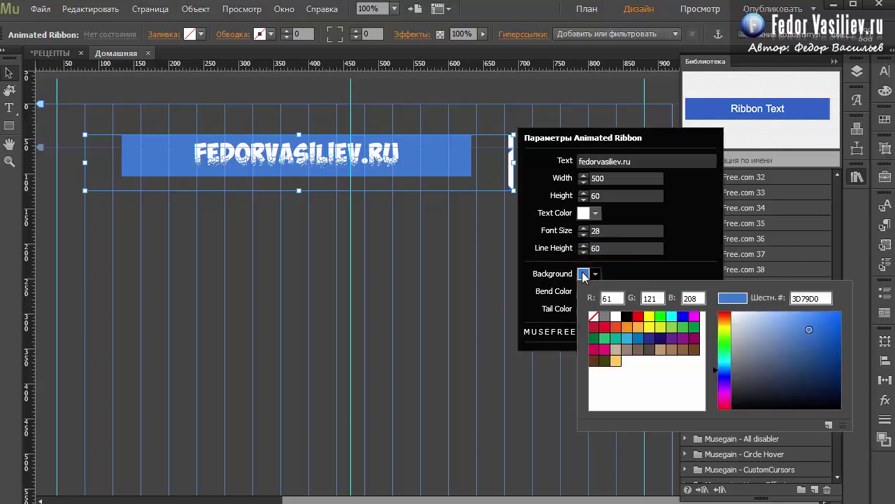
pyautogui.click(661, 266)
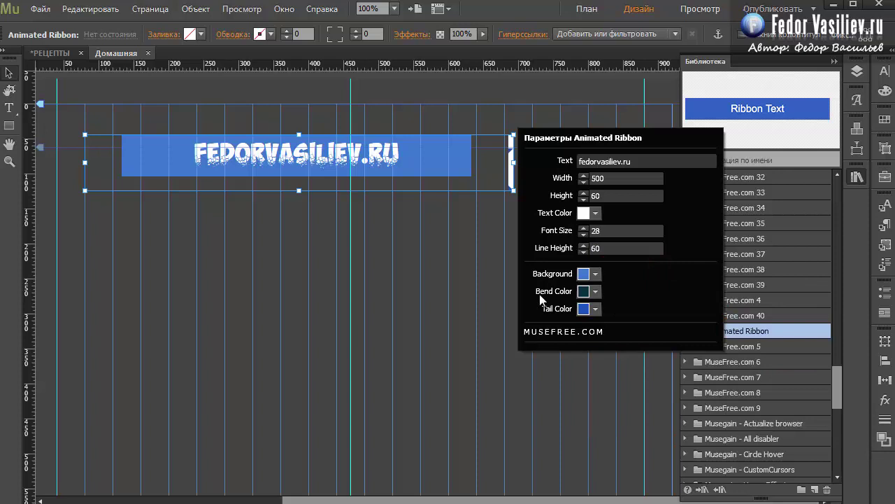
pyautogui.click(437, 280)
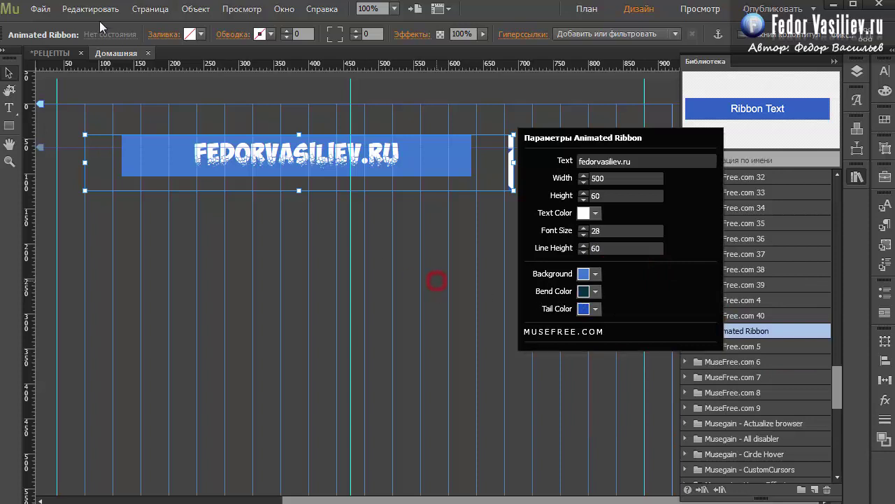
pyautogui.click(40, 9)
pyautogui.click(111, 246)
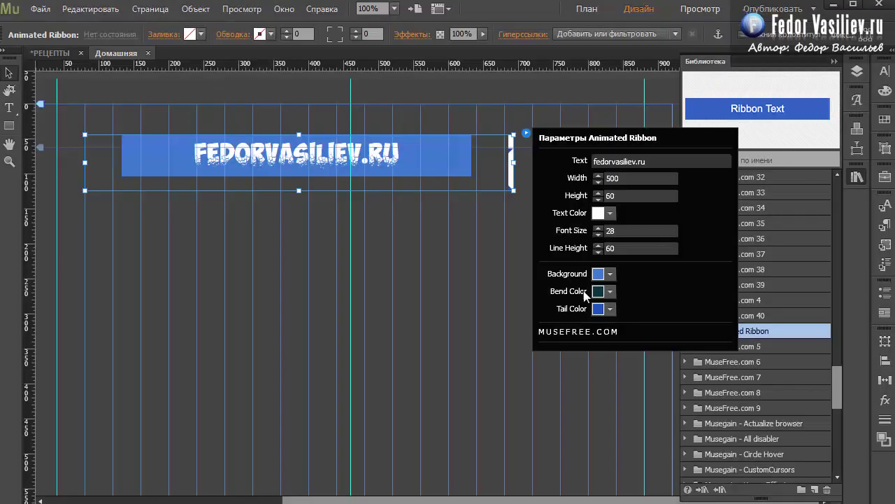
# Look at the Tail Color choices and set the ribbon's Background colour to the bright yellow swatch
pyautogui.click(598, 309)
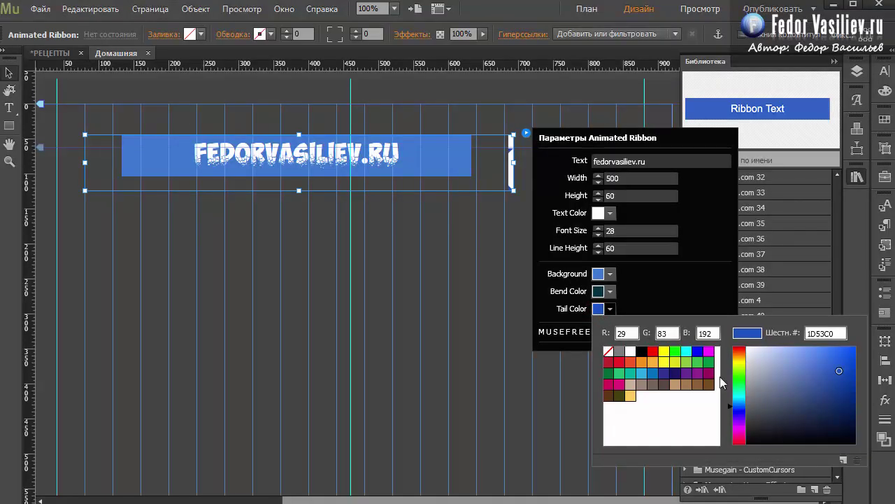
pyautogui.click(653, 293)
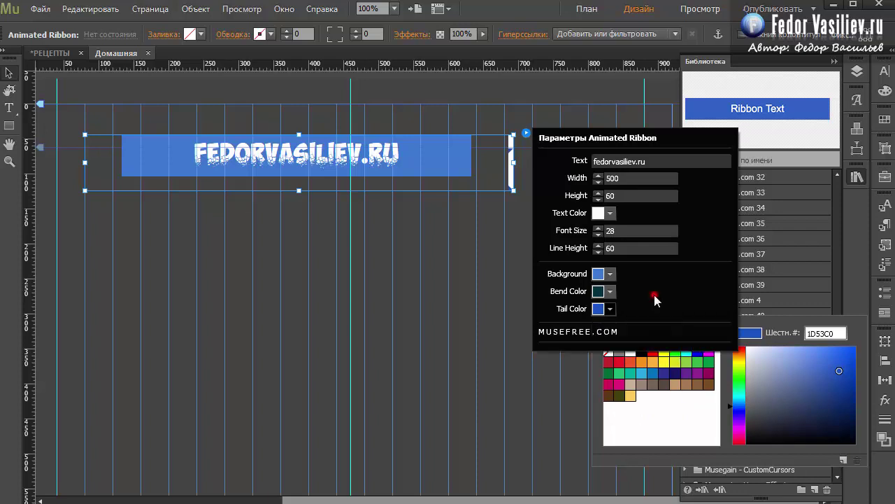
pyautogui.click(598, 273)
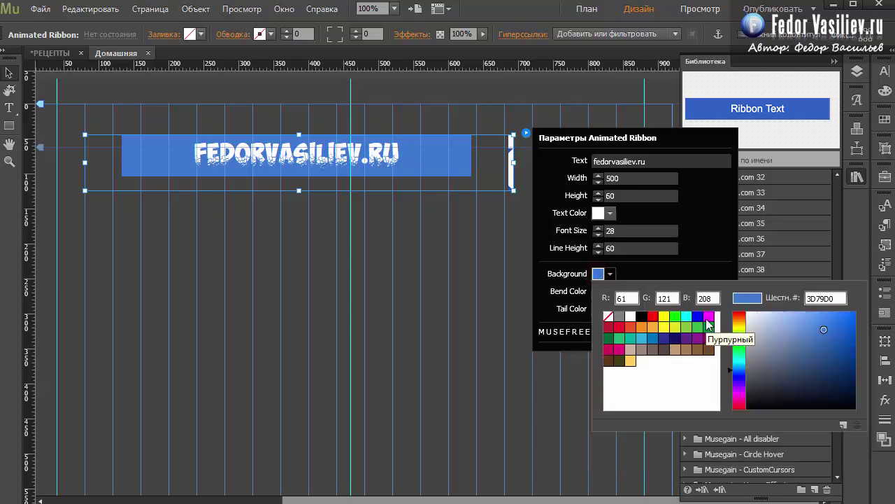
pyautogui.click(662, 328)
pyautogui.click(644, 270)
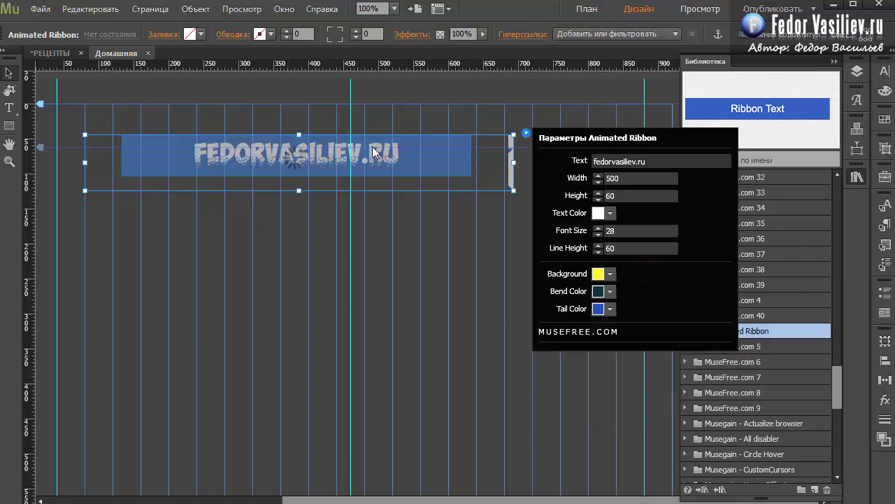
# Set the ribbon's Bend Color to dark olive, hex 434503, starting from the yellow-green swatch D9E021
pyautogui.click(597, 292)
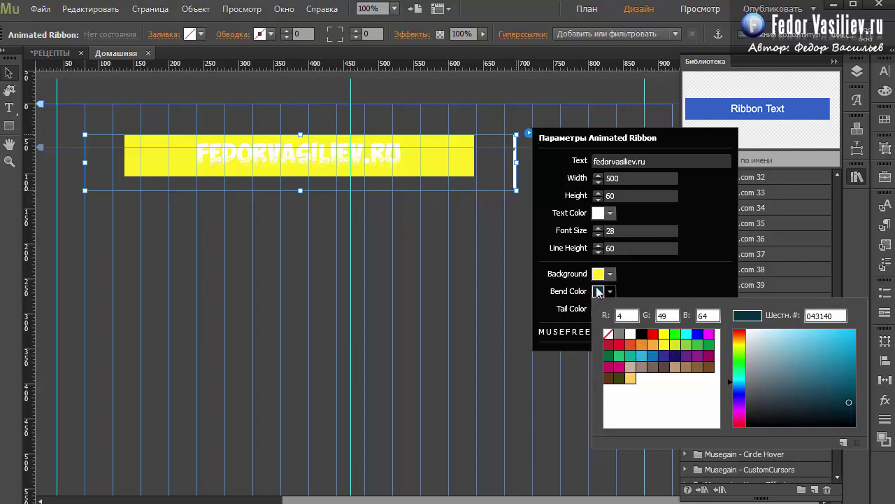
pyautogui.click(675, 344)
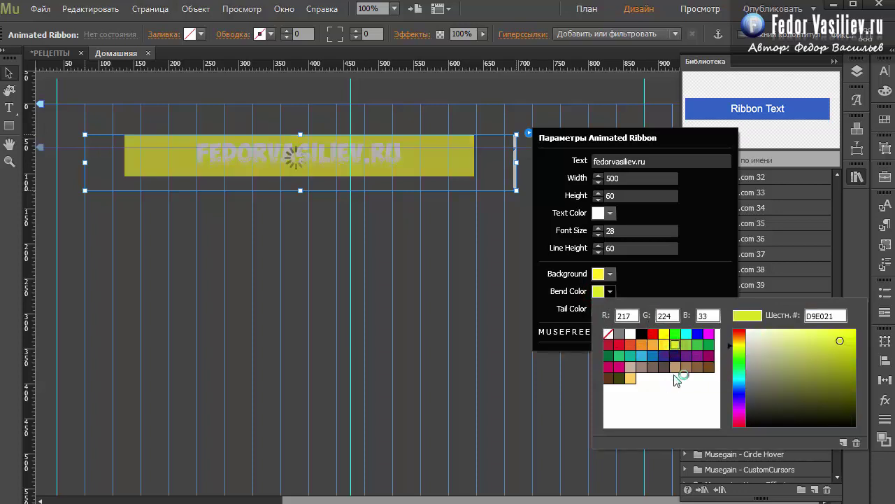
pyautogui.click(853, 399)
pyautogui.click(676, 283)
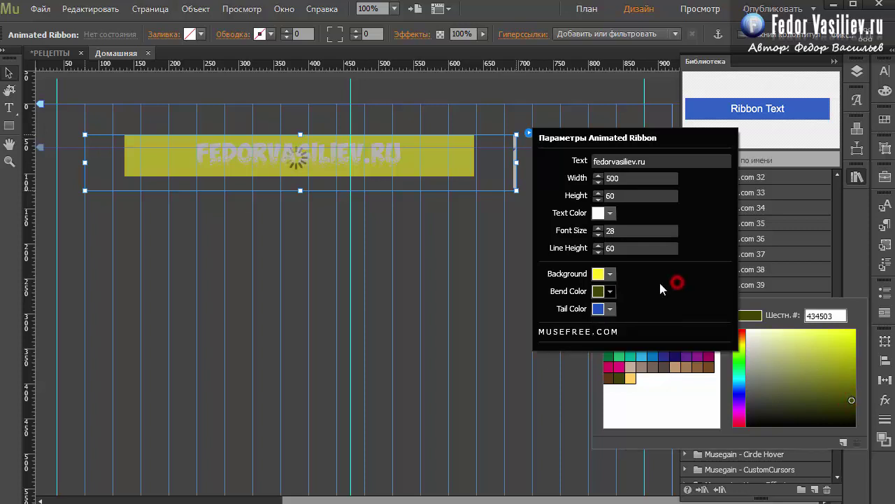
# Set the ribbon's Tail Color to a slightly darker yellow-green, hex C8D000, trying several shades from the D9E021 swatch
pyautogui.click(601, 310)
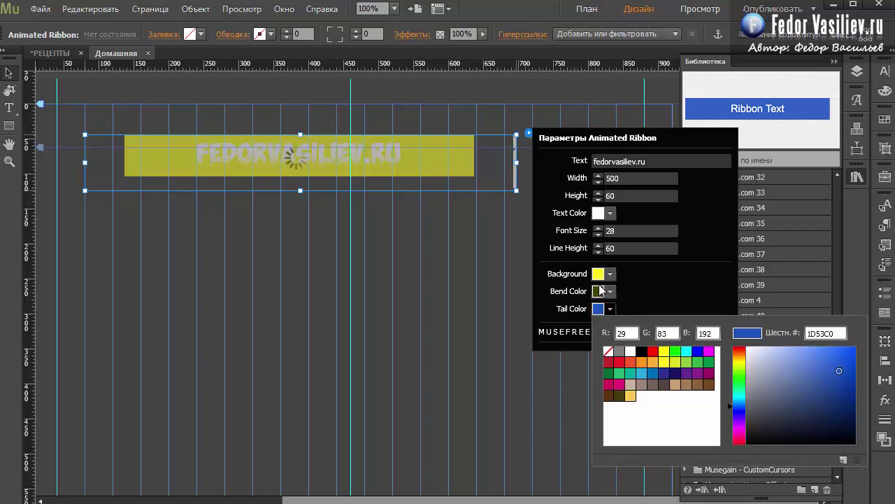
pyautogui.click(676, 364)
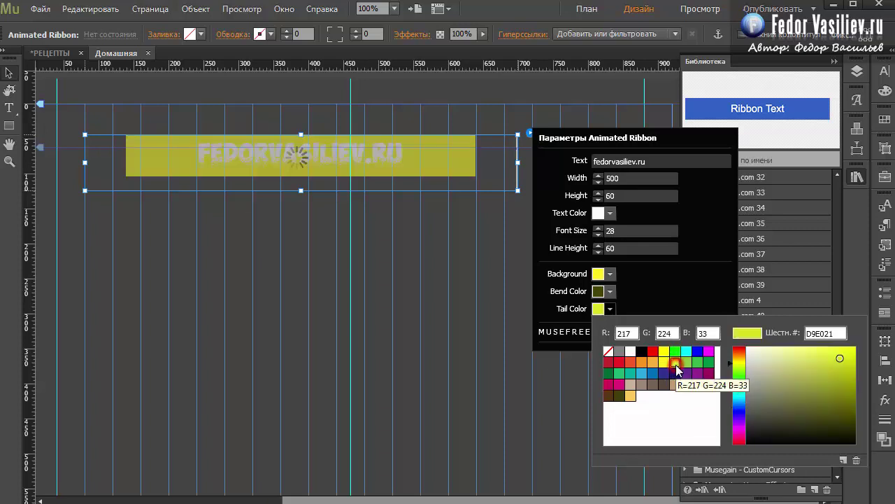
pyautogui.click(848, 372)
pyautogui.click(853, 357)
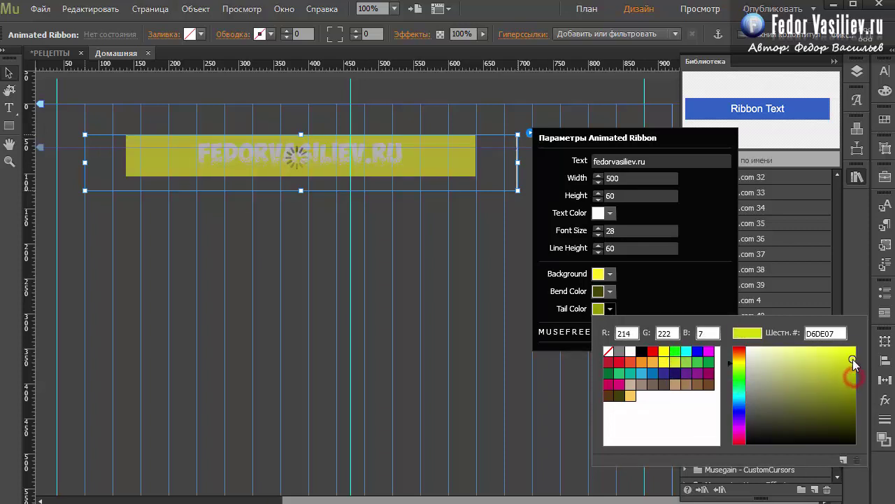
pyautogui.click(852, 354)
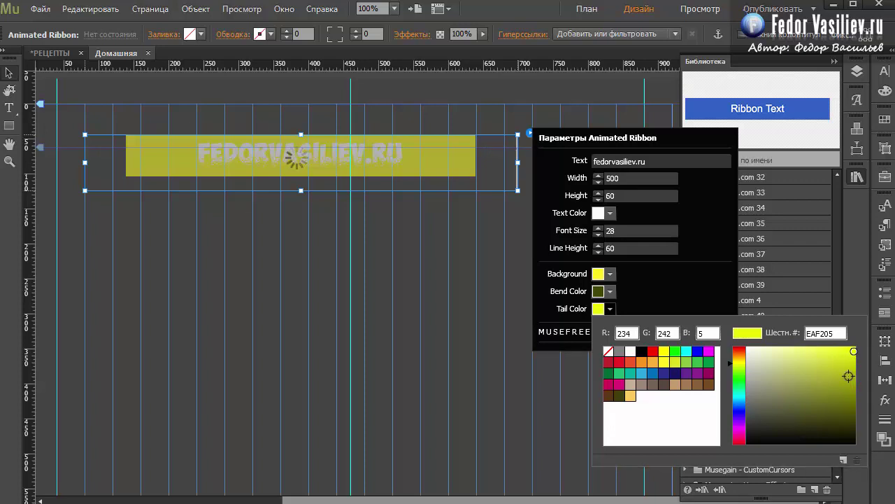
pyautogui.click(854, 373)
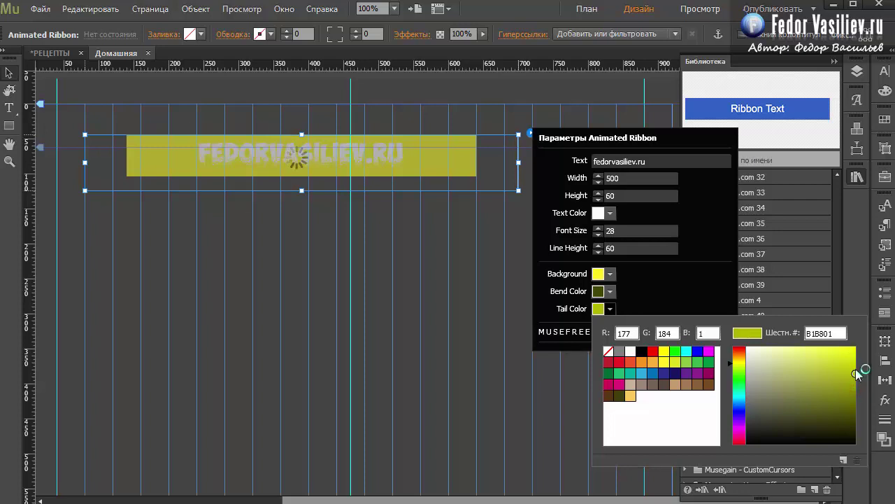
pyautogui.click(855, 364)
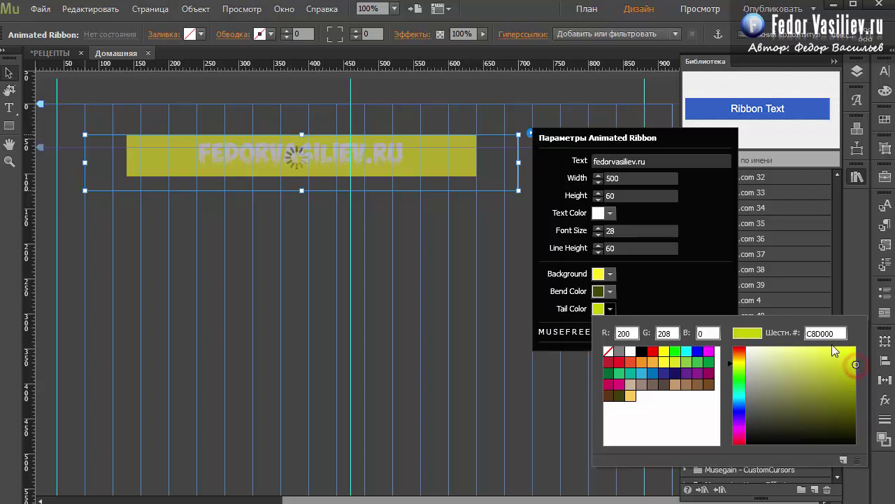
pyautogui.click(667, 284)
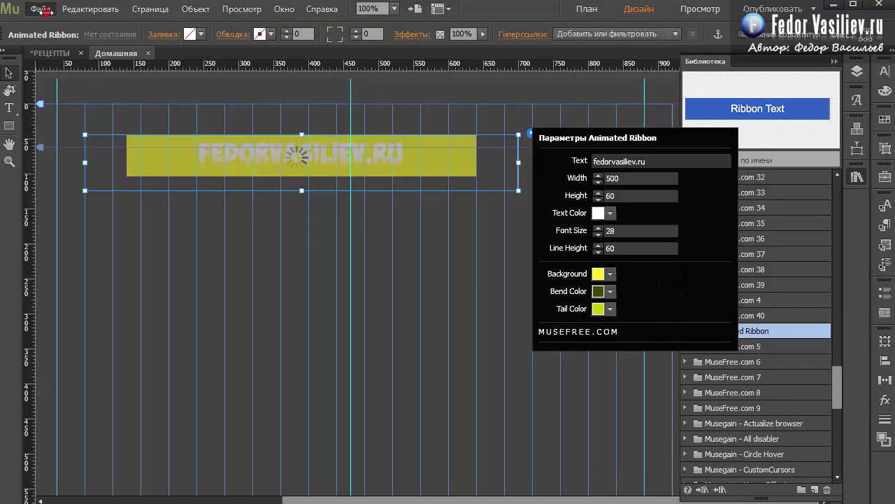
# Preview the site in the browser to examine the recoloured ribbon and check that its text can be selected
pyautogui.click(40, 10)
pyautogui.click(113, 245)
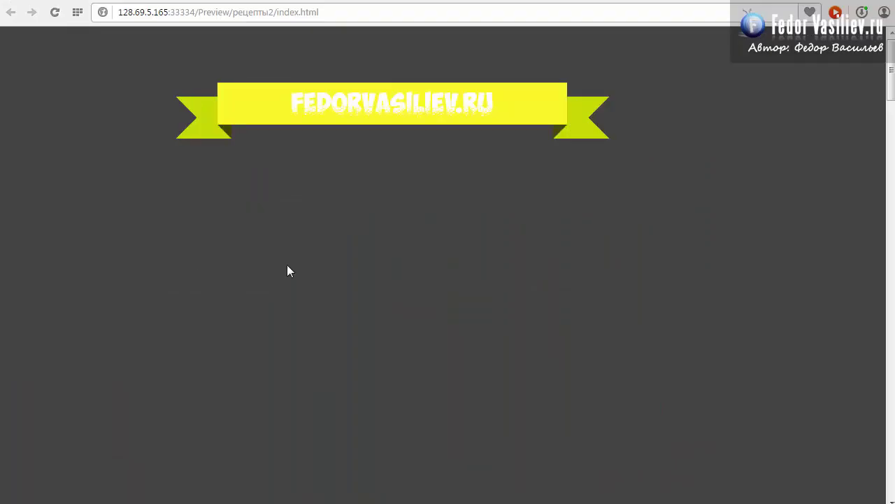
pyautogui.moveTo(492, 105); pyautogui.dragTo(291, 102)
pyautogui.click(397, 186)
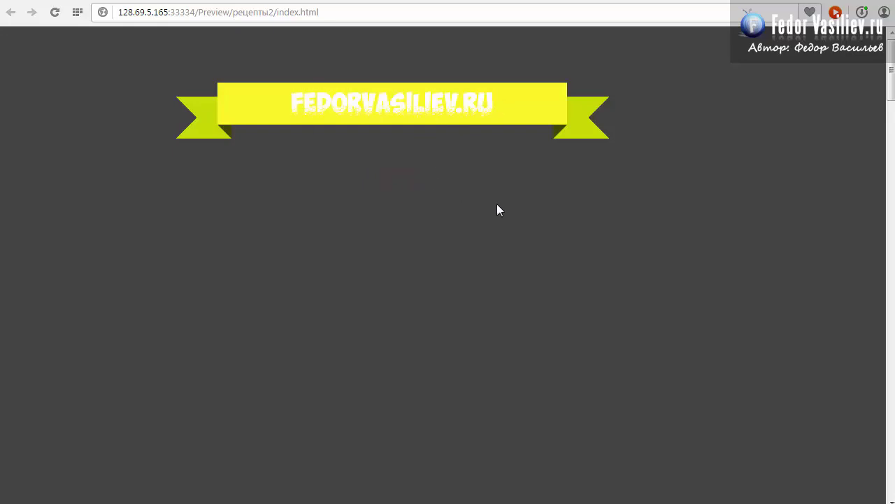